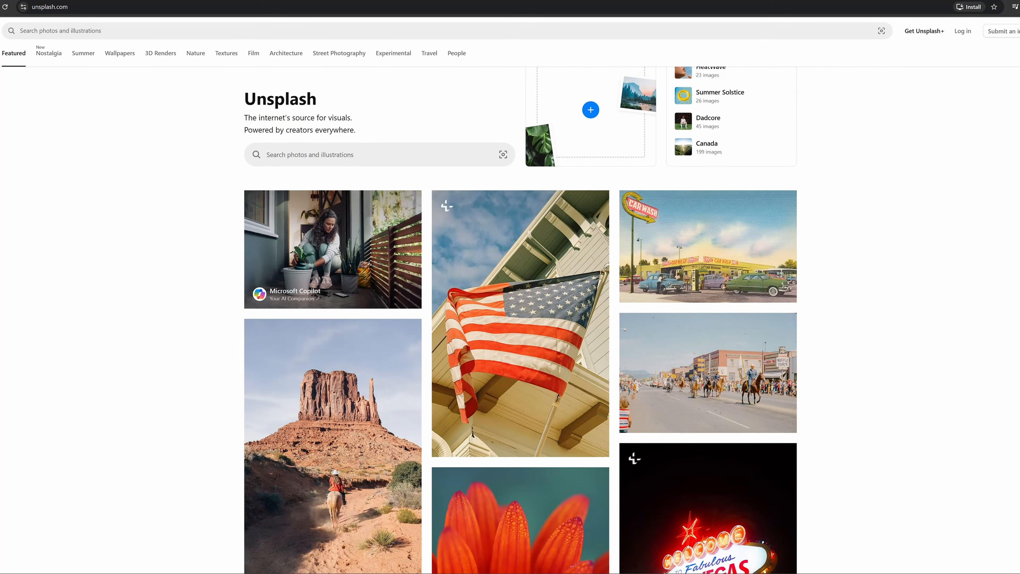
Search Unsplash for interior and browse the photos for room design references
scroll(510, 321, "down", 3)
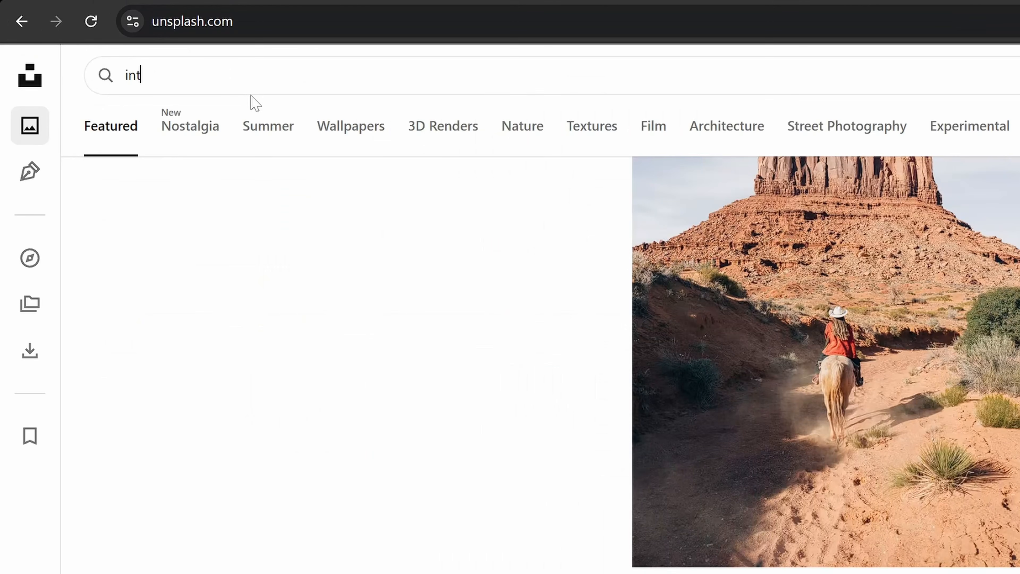
scroll(1012, 182, "down", 5)
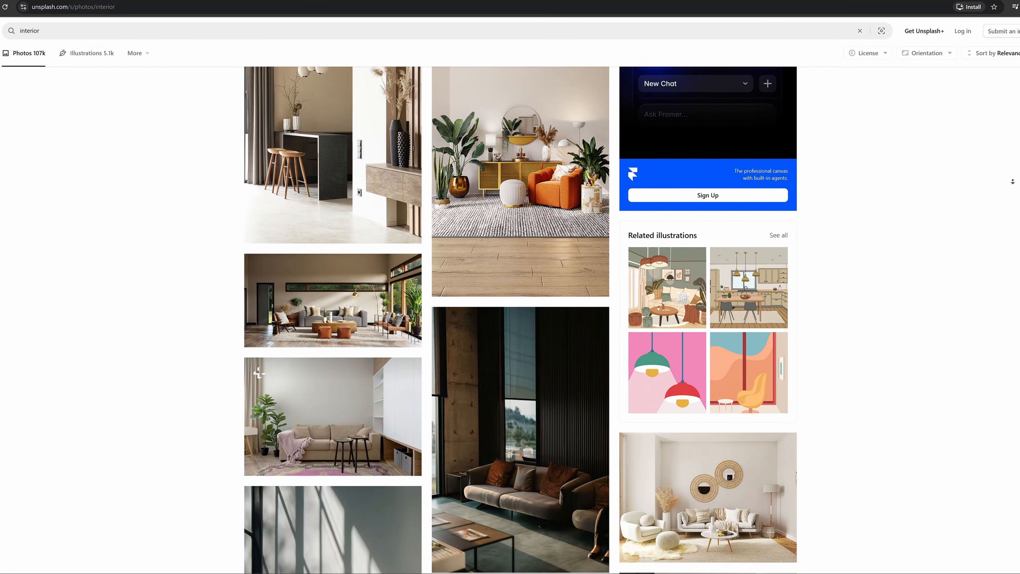
scroll(1012, 181, "down", 2)
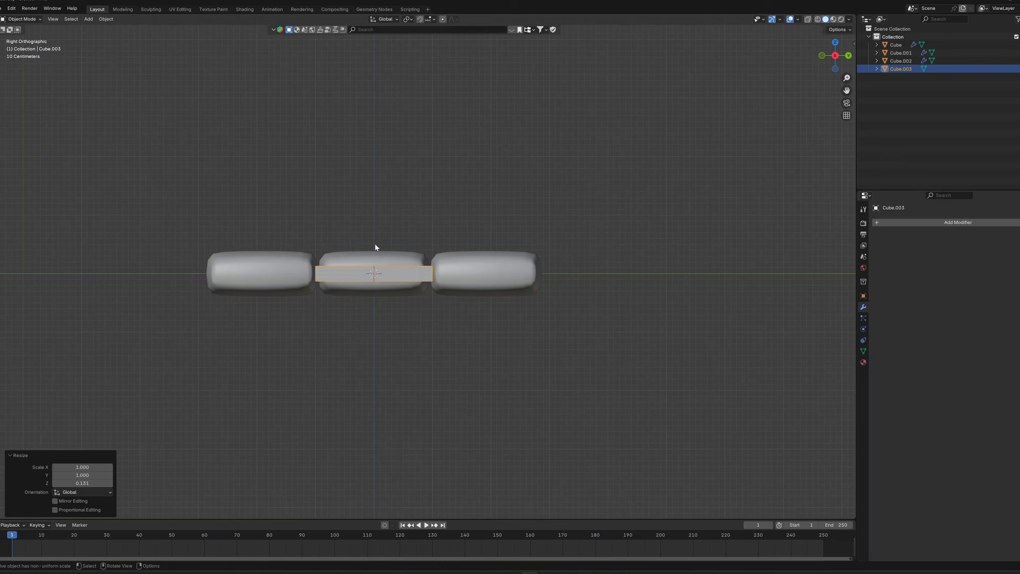
In Blender, place the flat block beneath the middle cushion and scale its height by 0.452
scroll(455, 232, "up", 6)
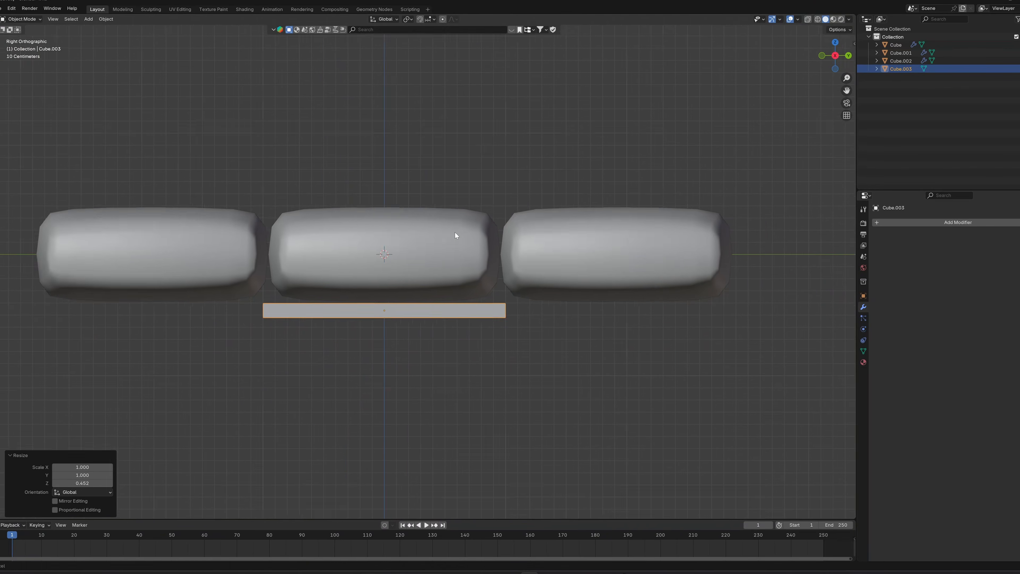
scroll(505, 308, "down", 5)
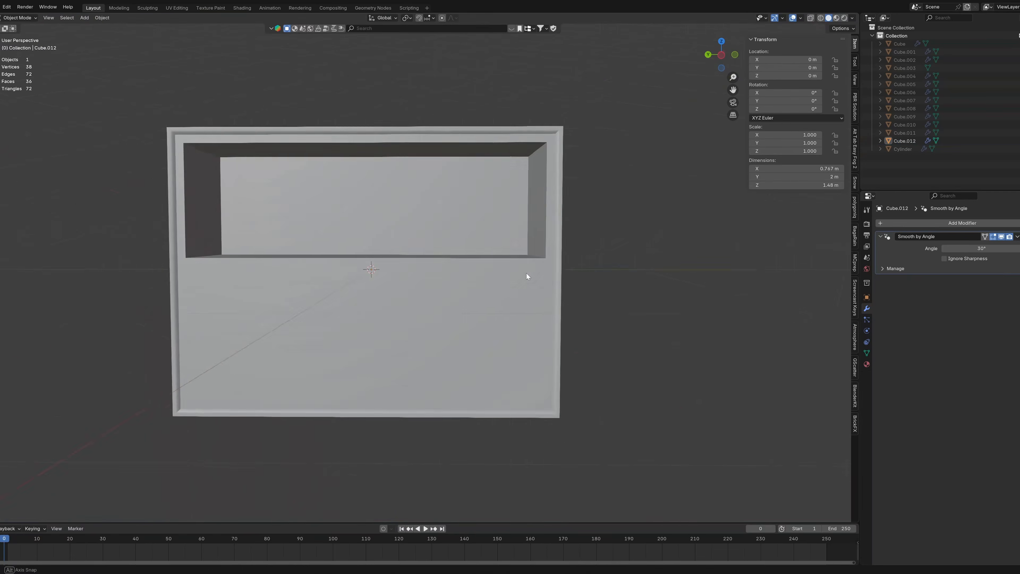
Open the viewport shading options for the cabinet model
left_click(852, 17)
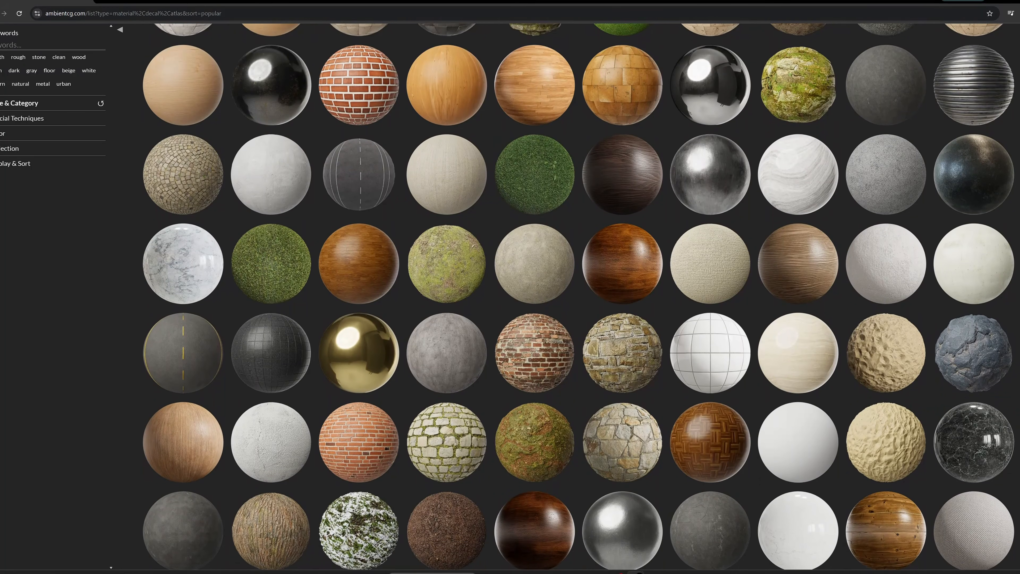
Browse the popular materials on ambientCG for wood, stone, fabric and wall textures
scroll(579, 296, "down", 6)
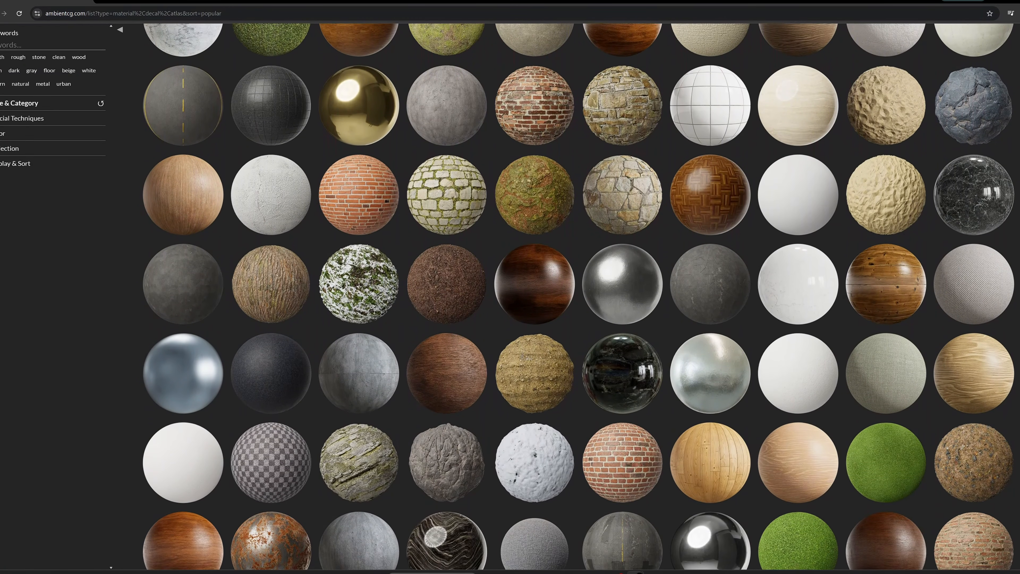
scroll(579, 296, "down", 4)
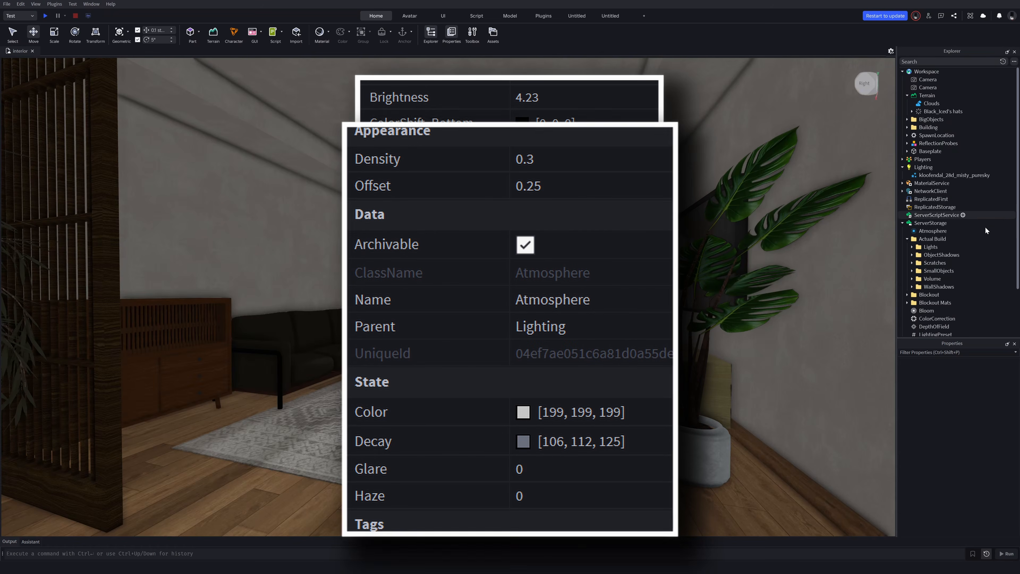
In Roblox Studio, extend the Atmosphere selection in ServerStorage with the other stored lighting effects
scroll(942, 135, "down", 2)
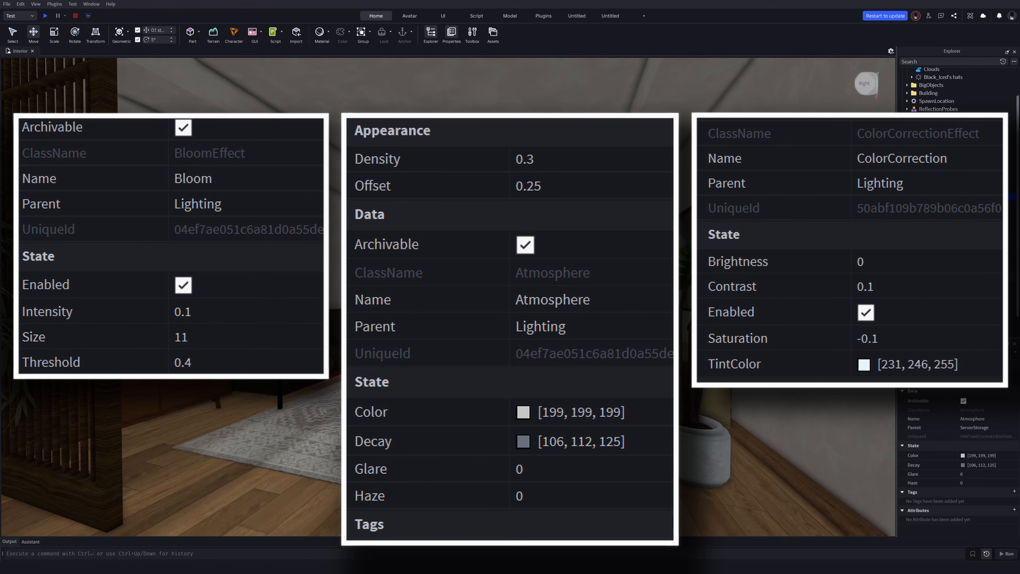
left_click(929, 300, "ctrl")
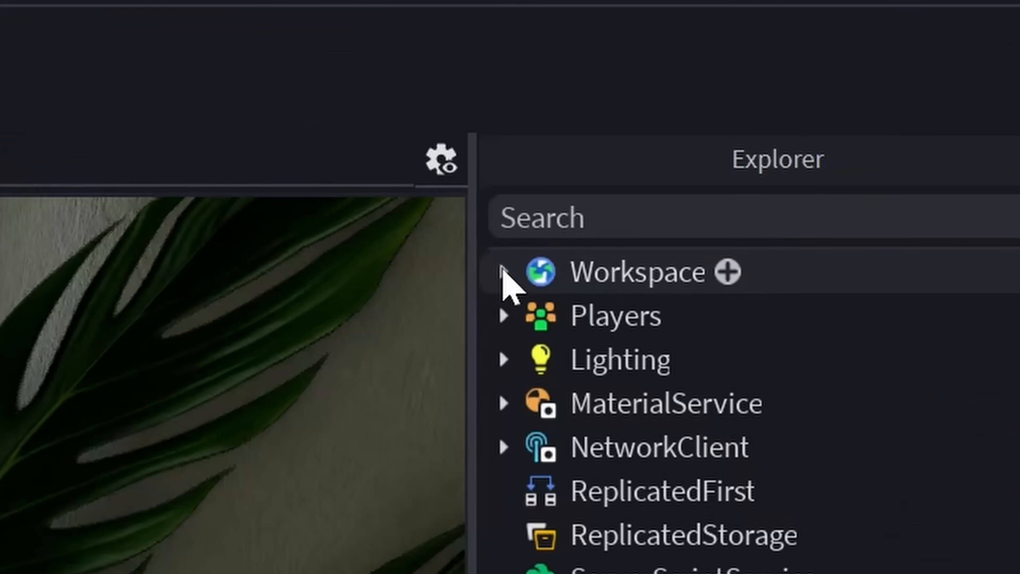
Expand Workspace to reach the Terrain's Clouds, lower their Cover to 0 and raise it again
left_click(505, 273)
left_click(504, 265)
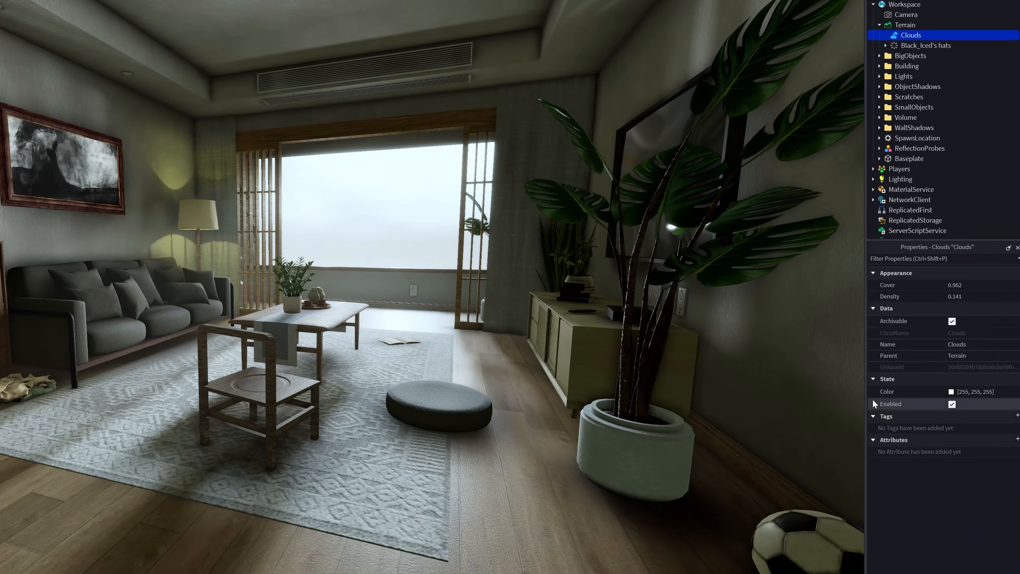
left_click_drag(1018, 240, 953, 257)
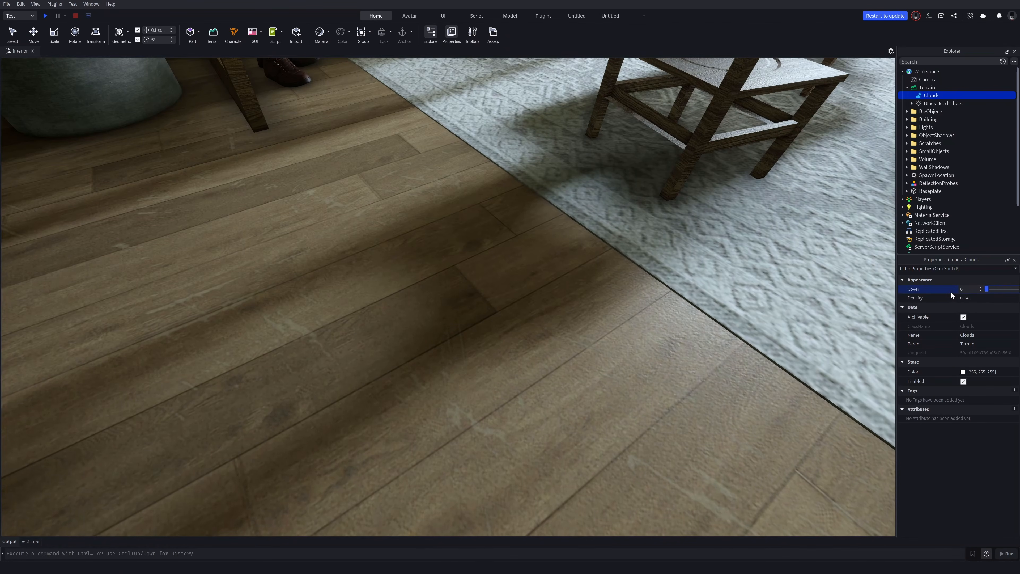
left_click_drag(951, 291, 1001, 294)
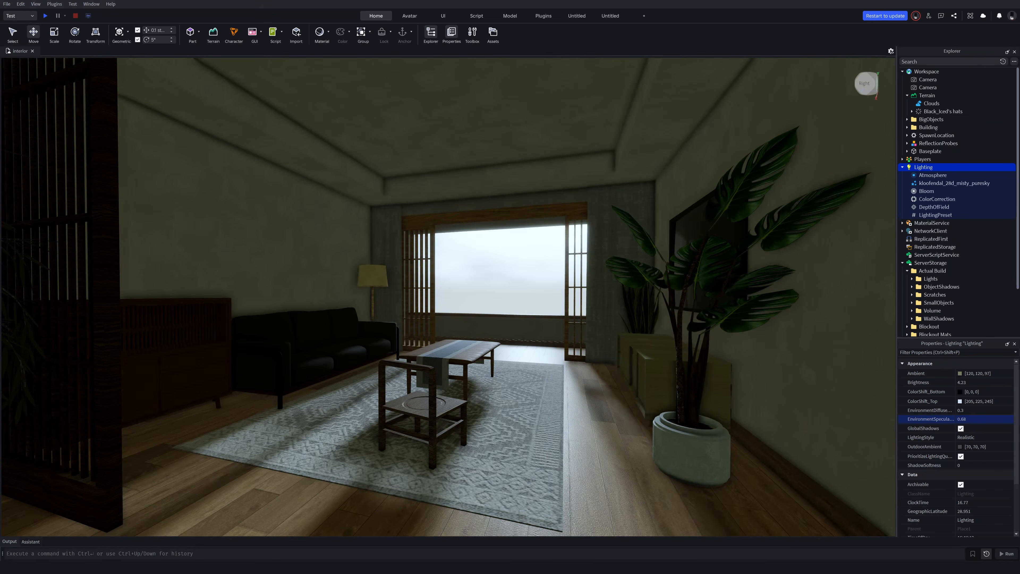
Select the seven light parts outside the window in the Lights folder and move them vertically
left_click(918, 127)
left_click(931, 143)
left_click(930, 190, "shift")
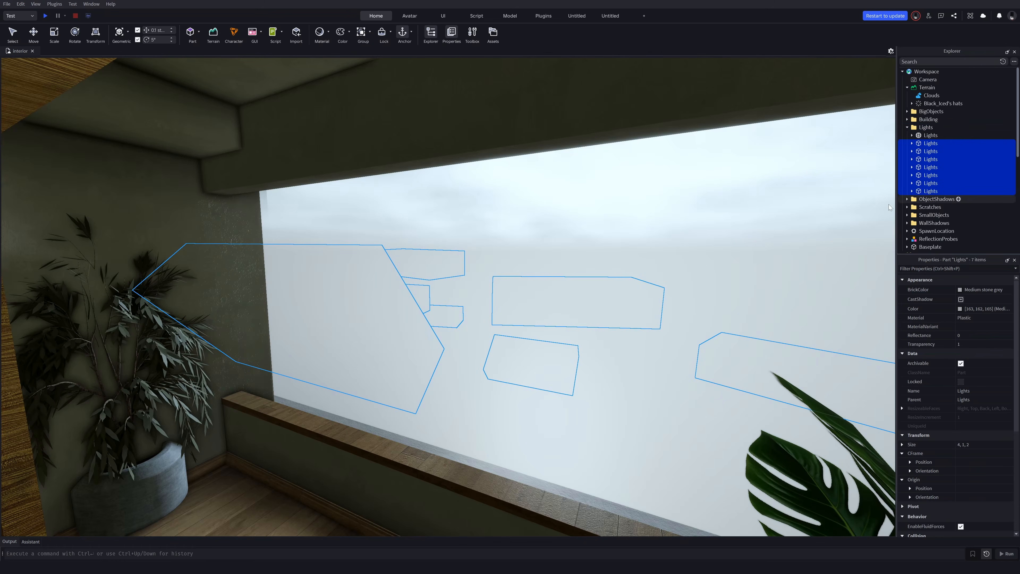
key("s")
right_click_drag(766, 246, 766, 246)
left_click_drag(104, 275, 260, 247)
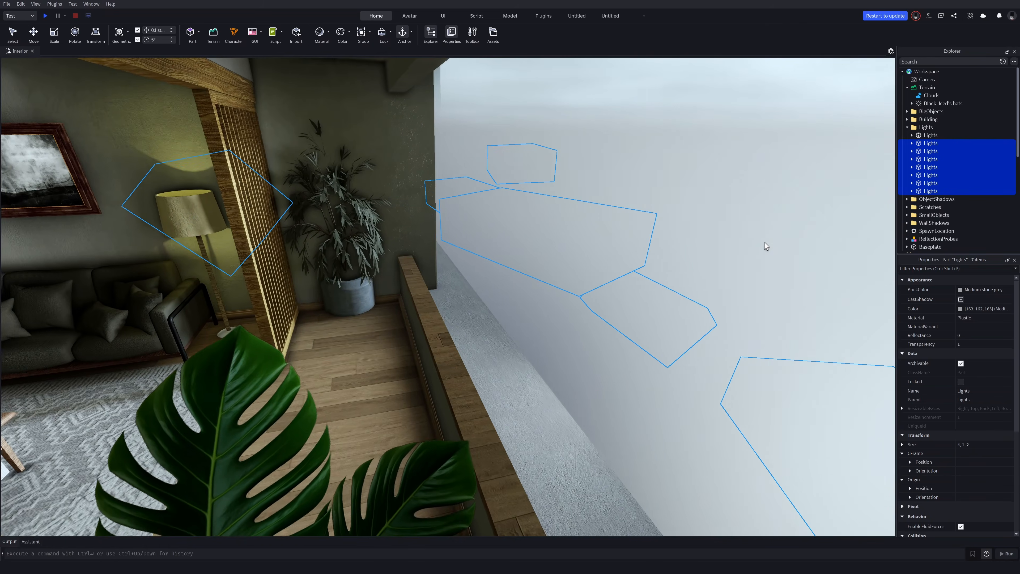
right_click_drag(764, 246, 765, 242)
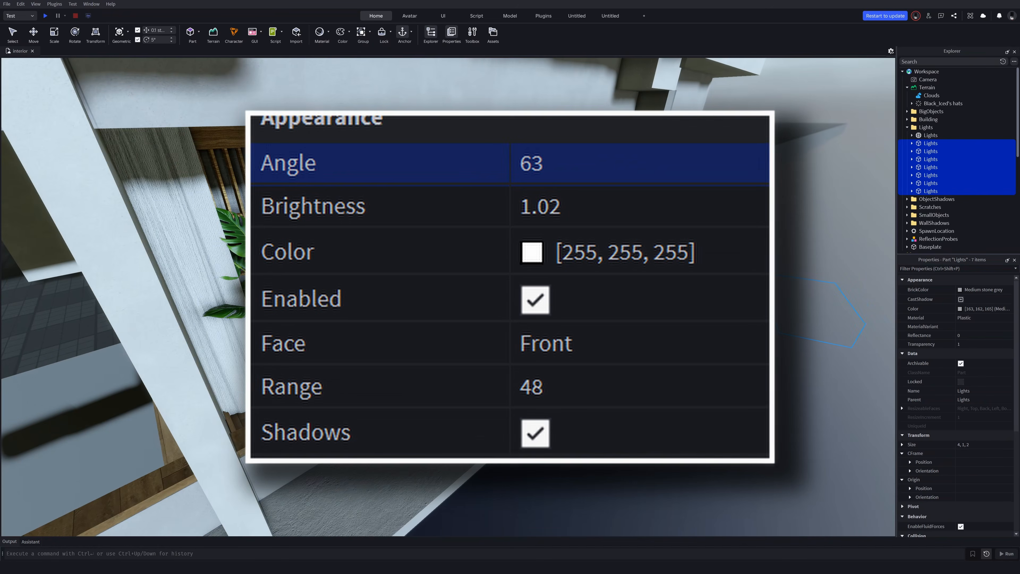
key("ctrl+2")
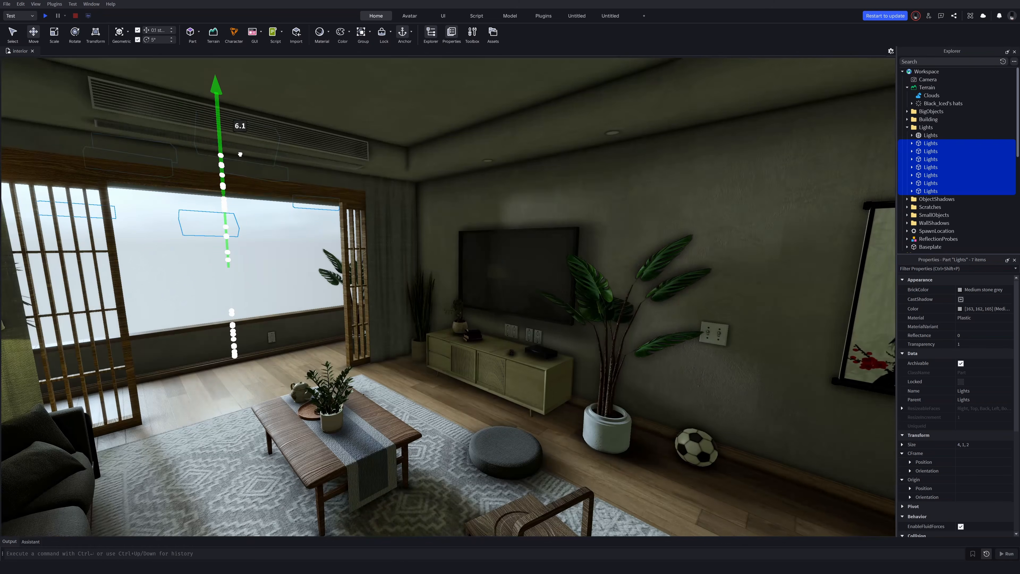
left_click_drag(261, 157, 257, 269)
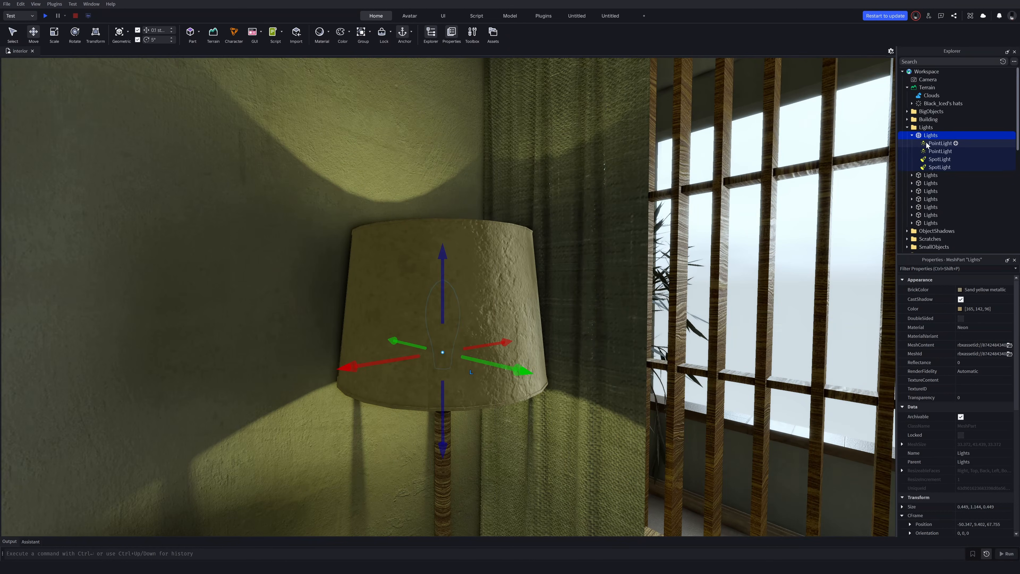
Inspect the properties of the second PointLight and the SpotLights inside the floor lamp
left_click(933, 151)
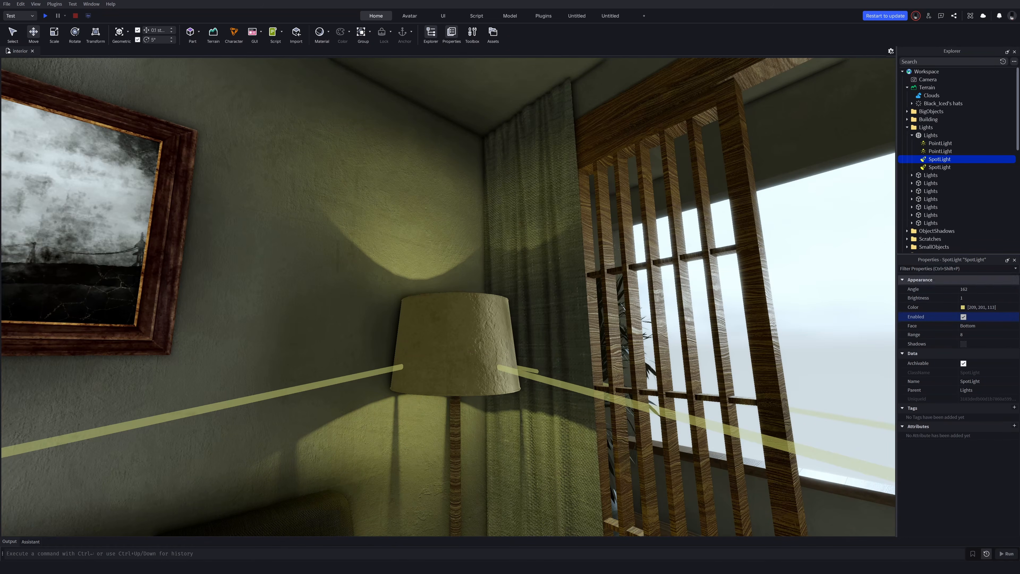
left_click(933, 167)
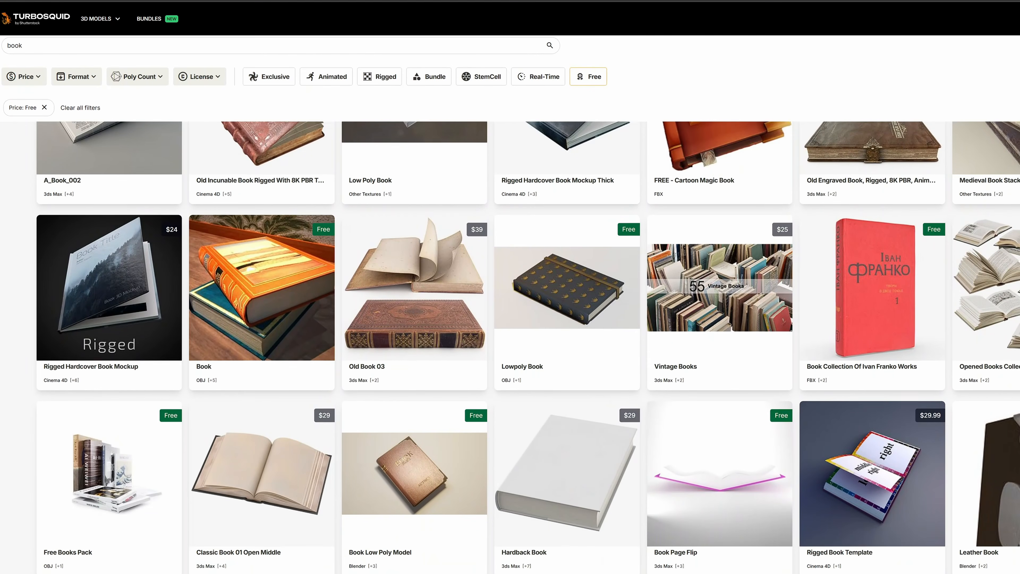
Browse the free book models on TurboSquid and the plant models on Sketchfab
scroll(527, 348, "down", 5)
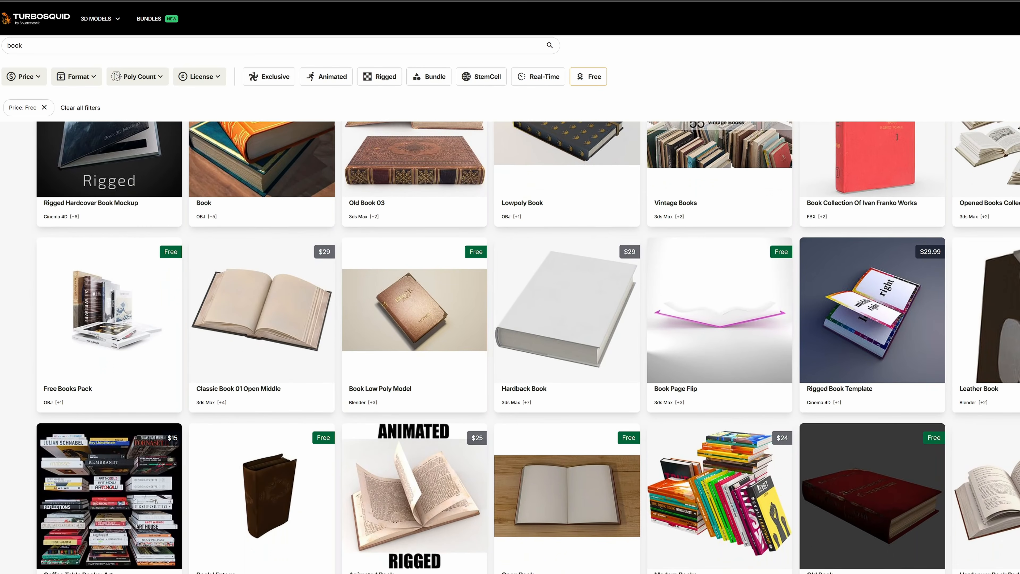
scroll(528, 348, "down", 2)
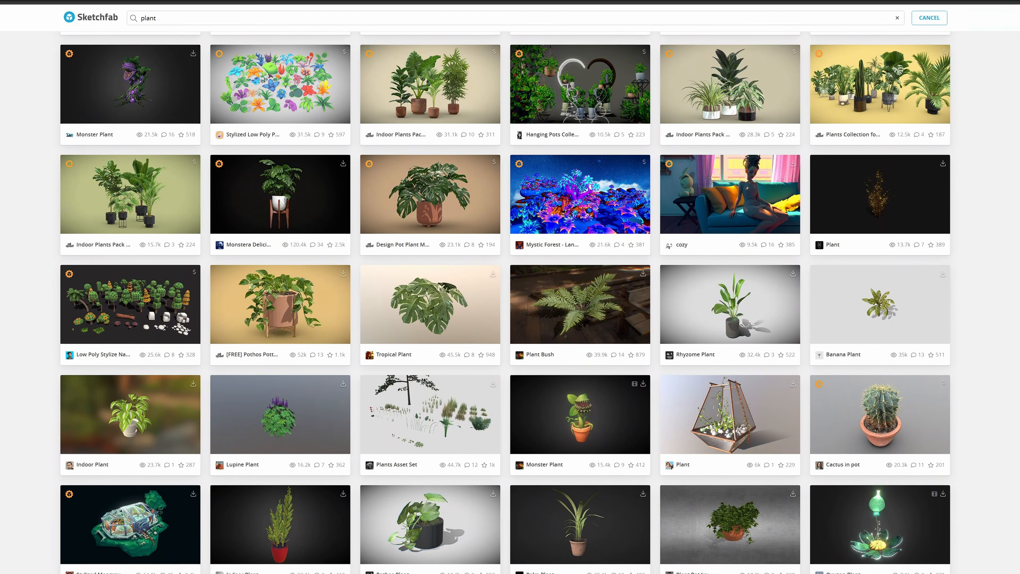
scroll(510, 301, "down", 4)
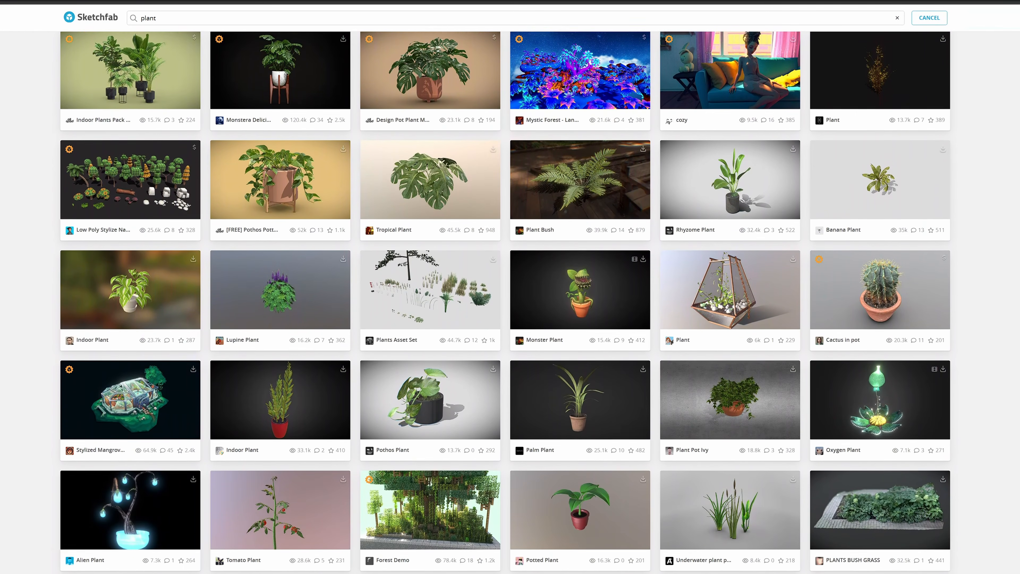
scroll(510, 301, "down", 5)
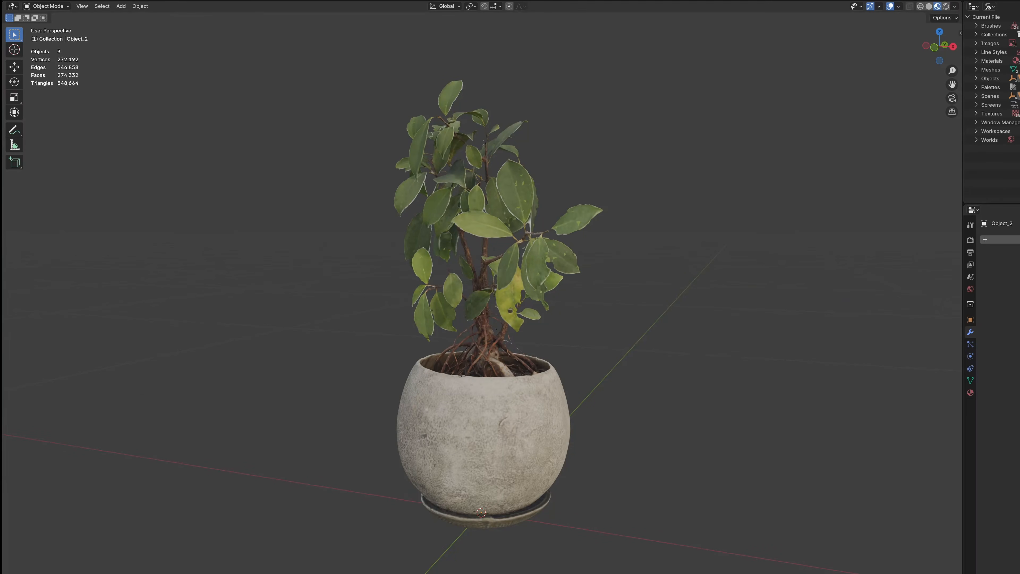
Switch the potted plant's viewport shading in Blender to Wireframe
key("z")
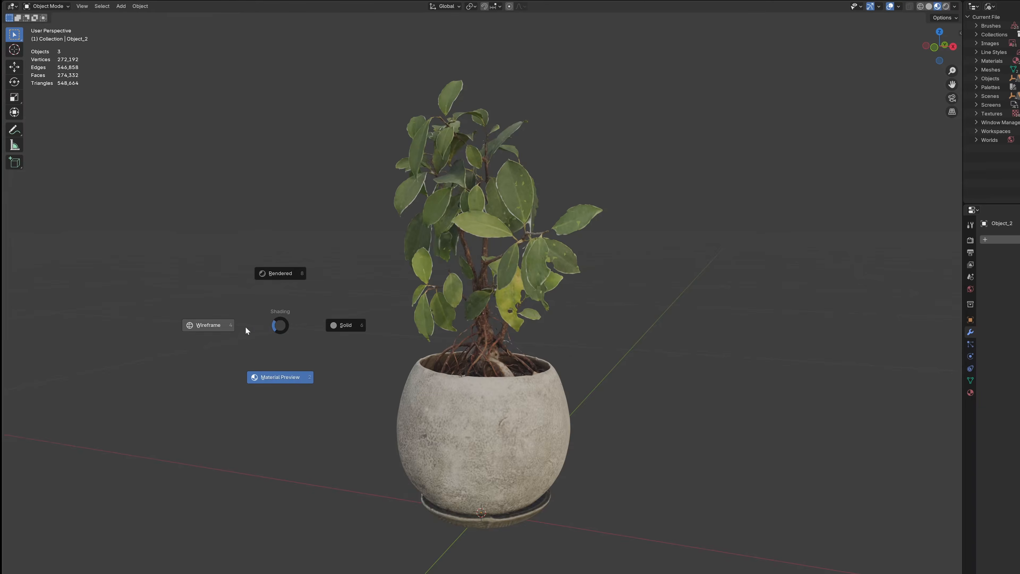
left_click(222, 326)
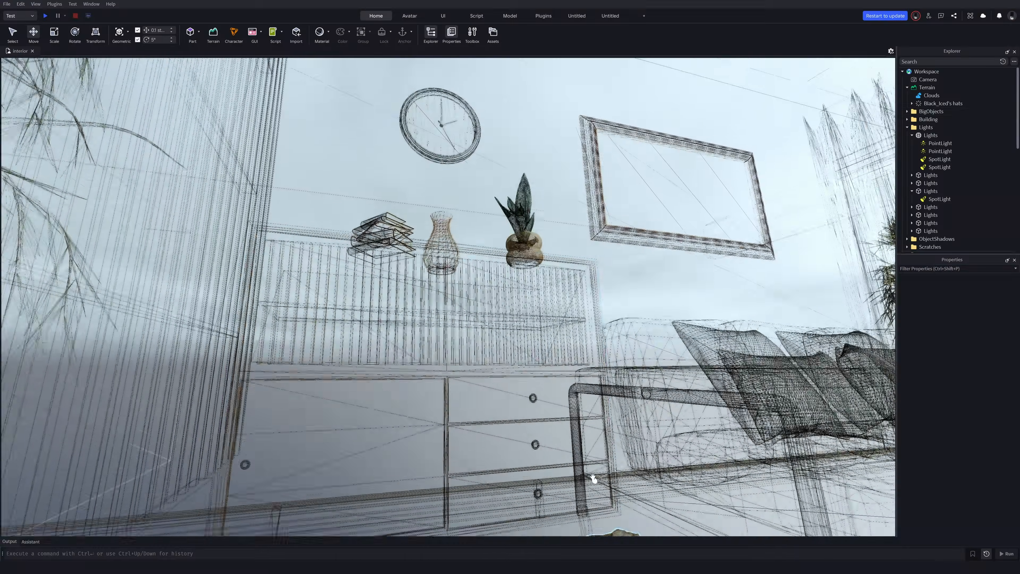
key("w")
right_click_drag(593, 479, 592, 476)
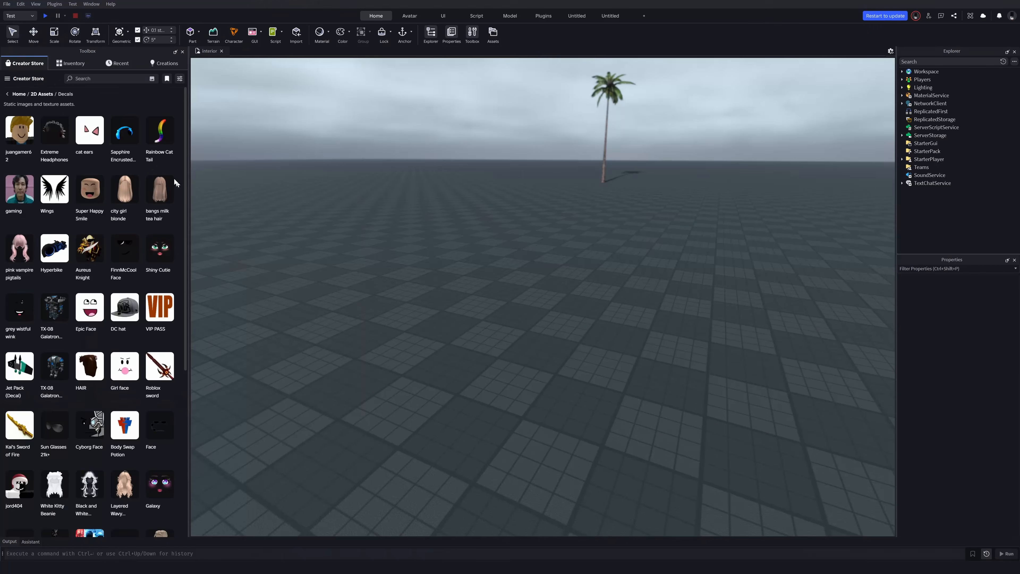
Search the Creator Store decals for gradient and look through the results for a fade texture
type("gra")
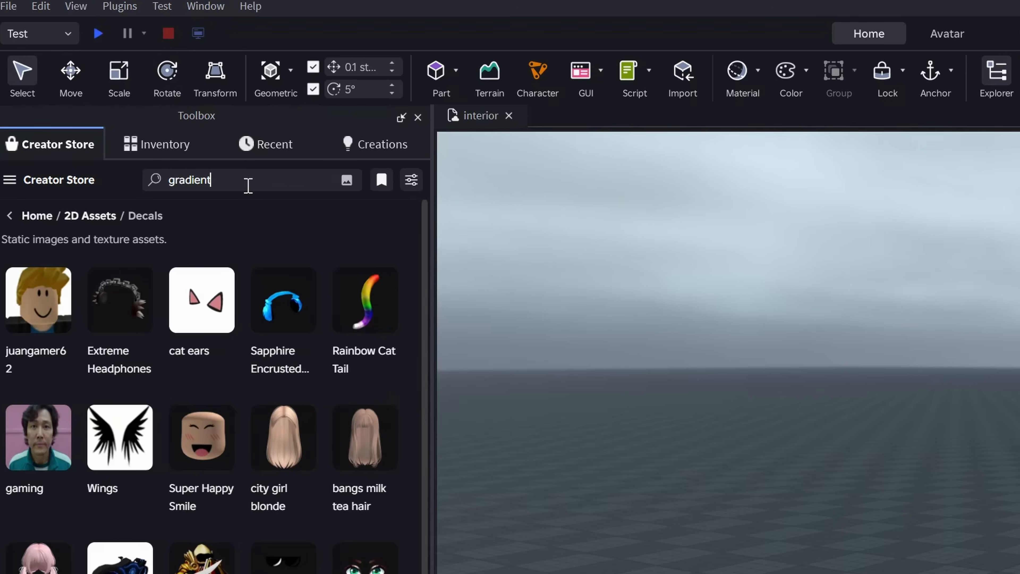
type("dient")
key("Return")
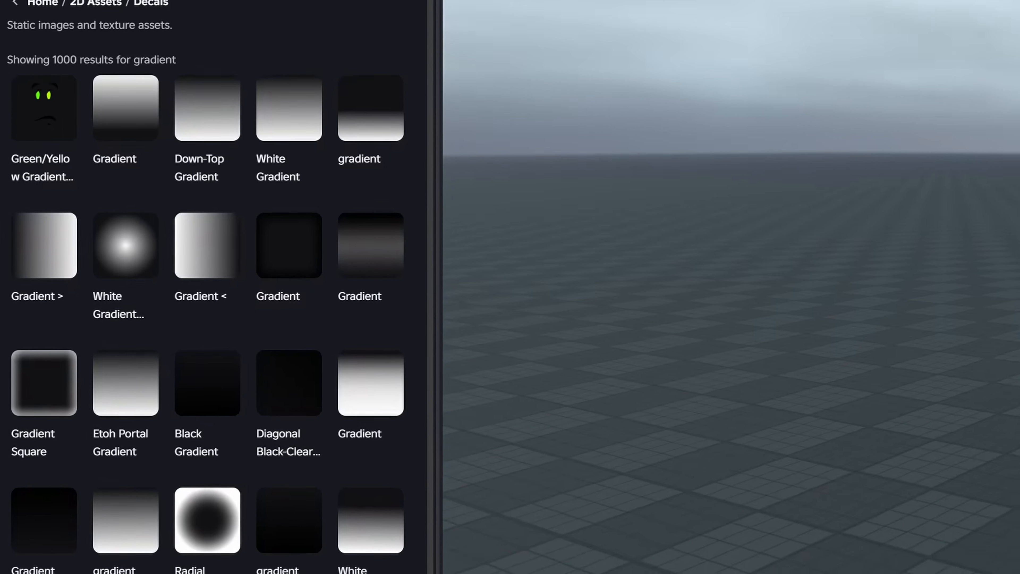
scroll(213, 287, "down", 5)
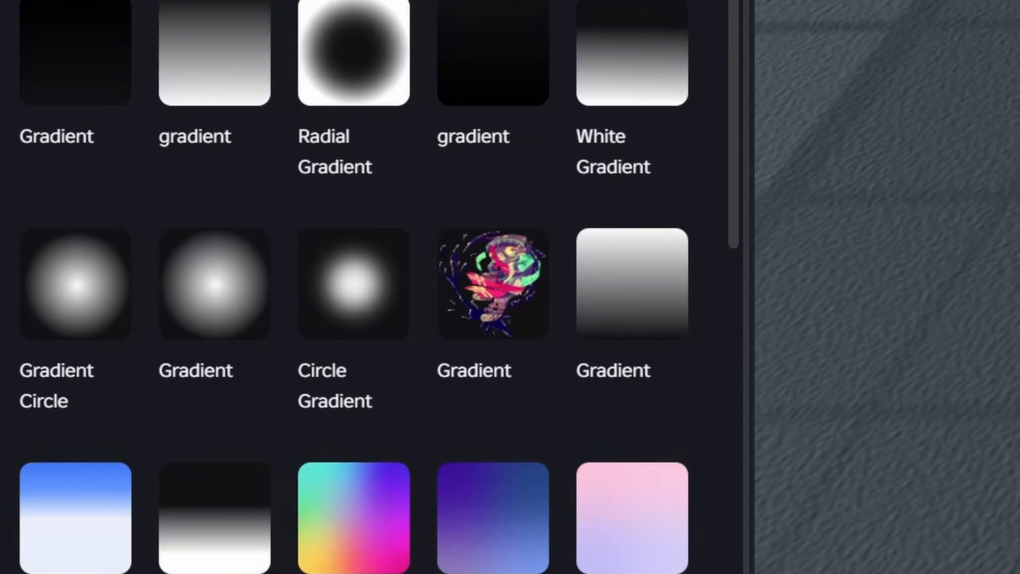
scroll(345, 287, "up", 5)
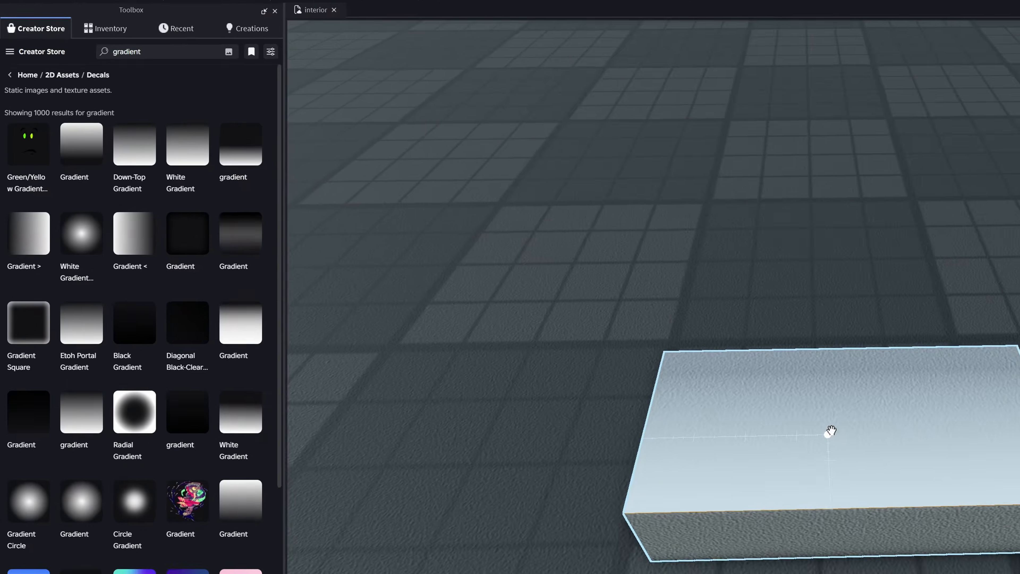
Make the new part fully transparent and darken its top gradient decal's colour to near-black
right_click_drag(553, 330, 551, 329)
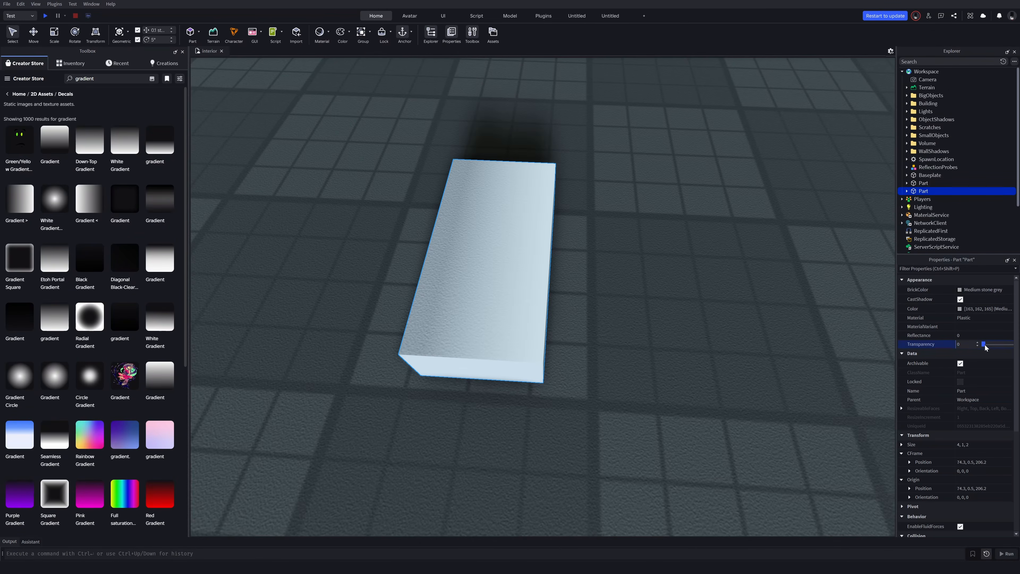
left_click_drag(984, 345, 1013, 344)
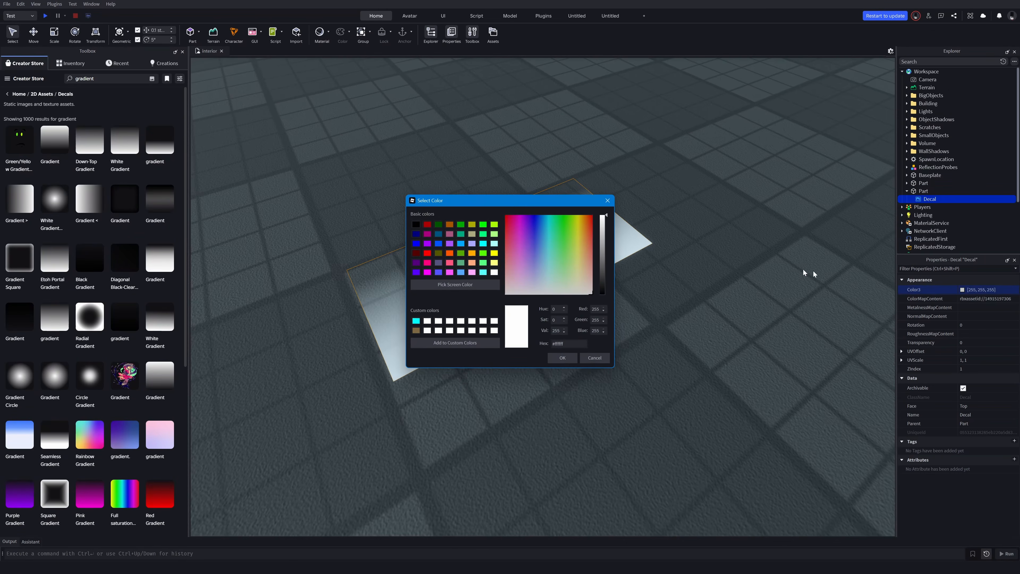
left_click_drag(586, 201, 837, 316)
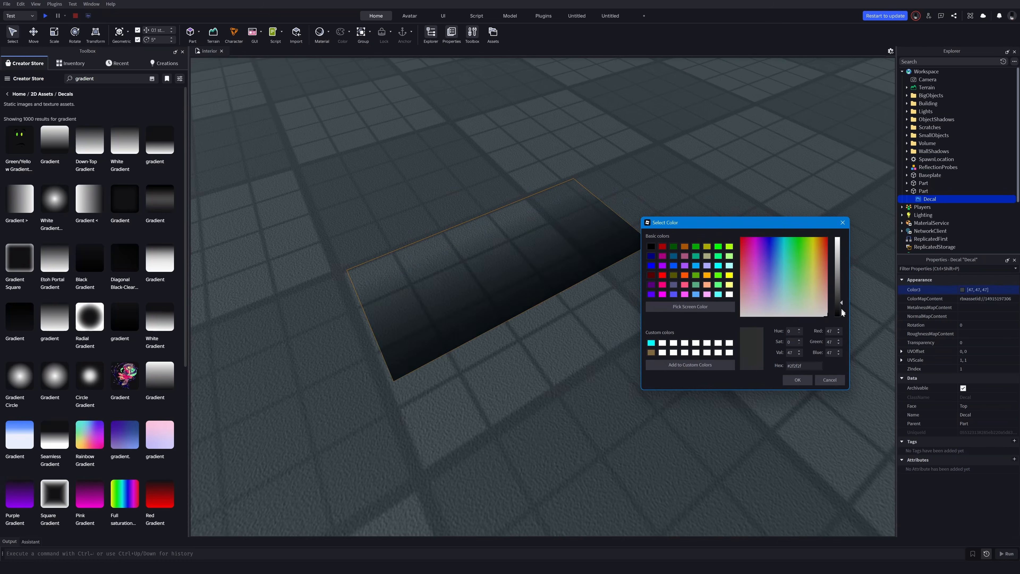
key("Return")
key("a")
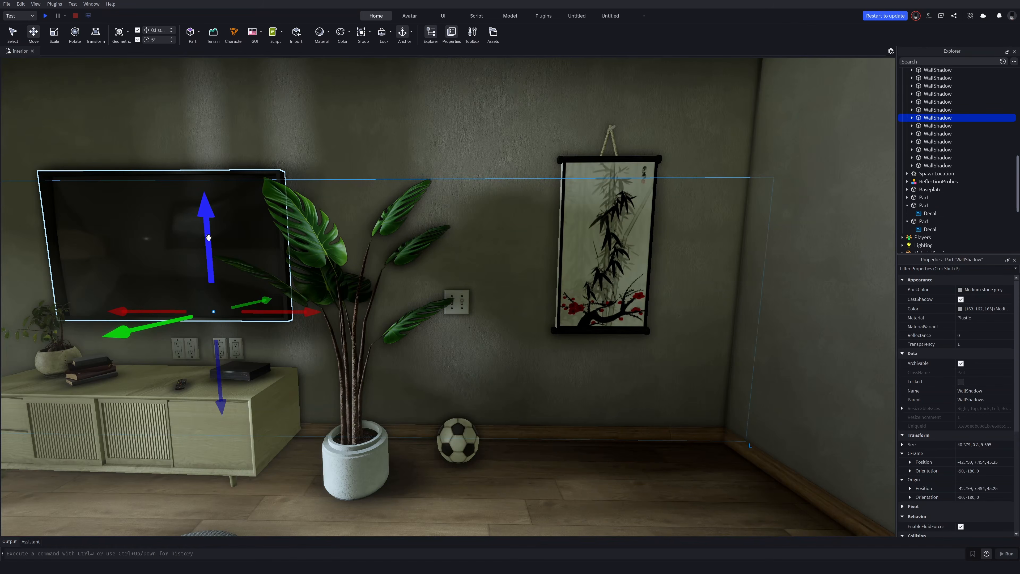
Reposition the wall shadow part behind the TV and the floor shadow parts around the round cushion, coffee table and table leg
left_click_drag(209, 238, 200, 161)
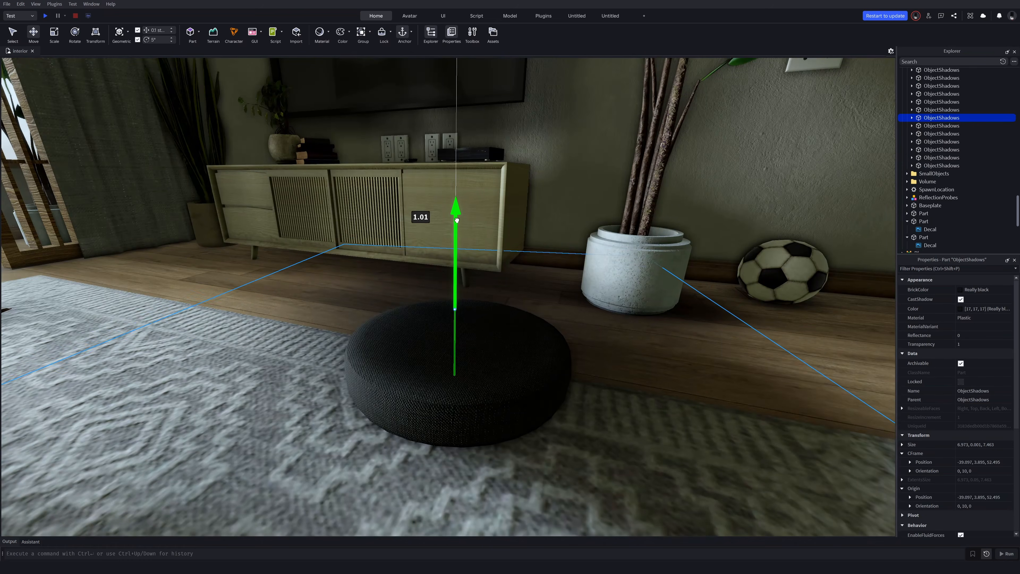
left_click_drag(456, 201, 447, 289)
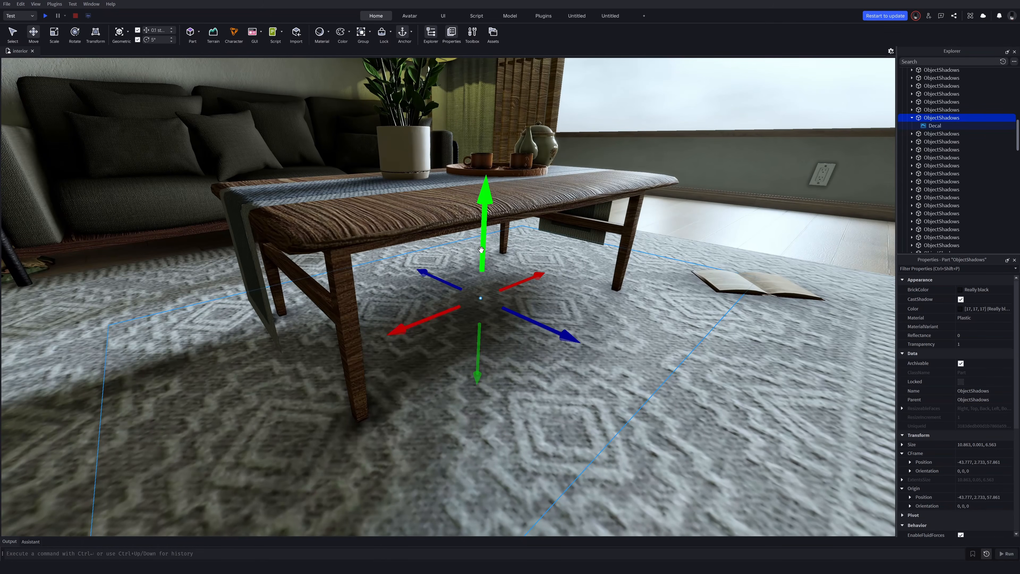
mouse_move(481, 250)
left_mouse_down()
mouse_move(492, 266)
mouse_move(492, 216)
mouse_move(493, 249)
left_mouse_up()
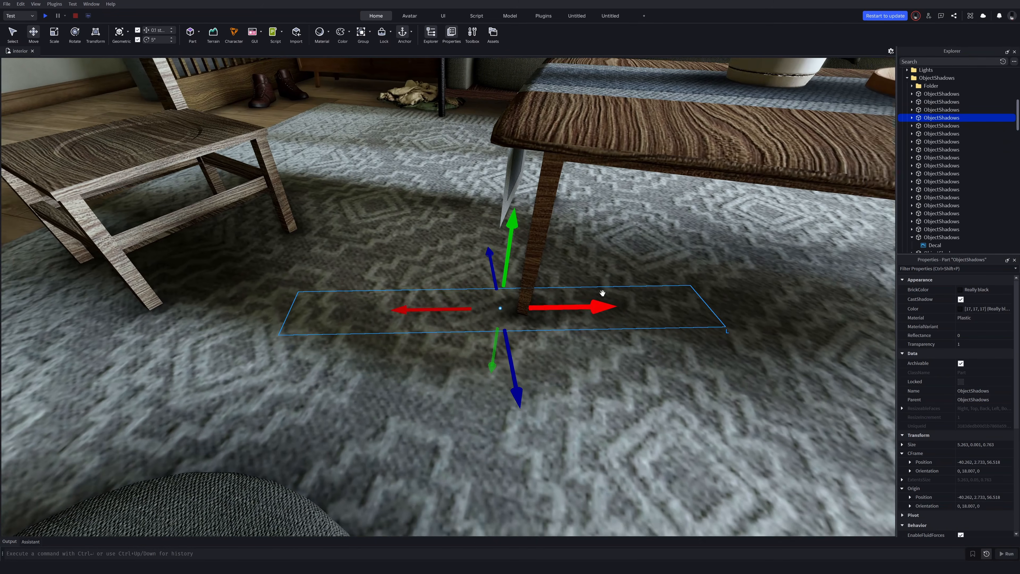
left_click_drag(598, 308, 596, 311)
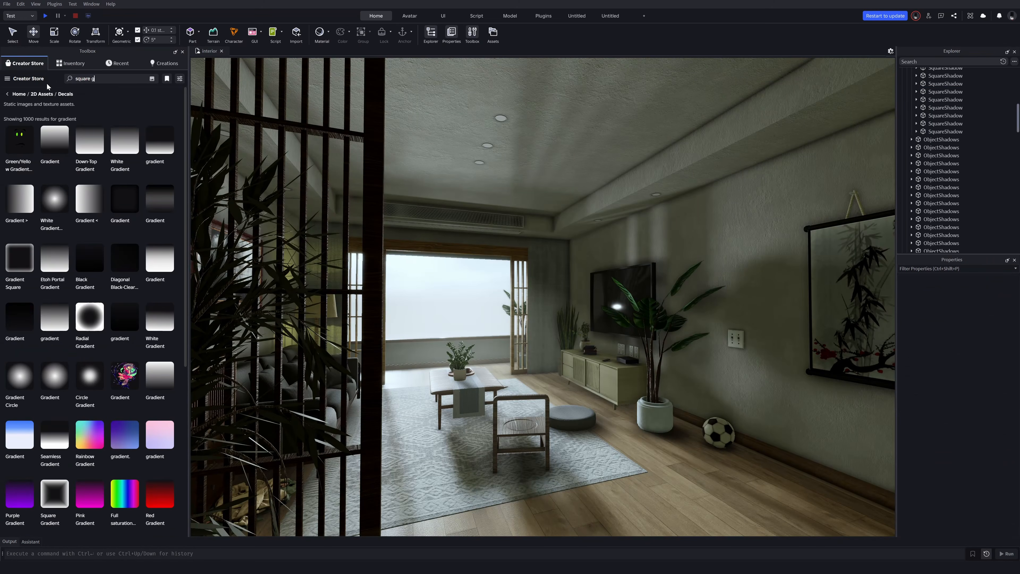
Search the Creator Store decals for square glow
type("low")
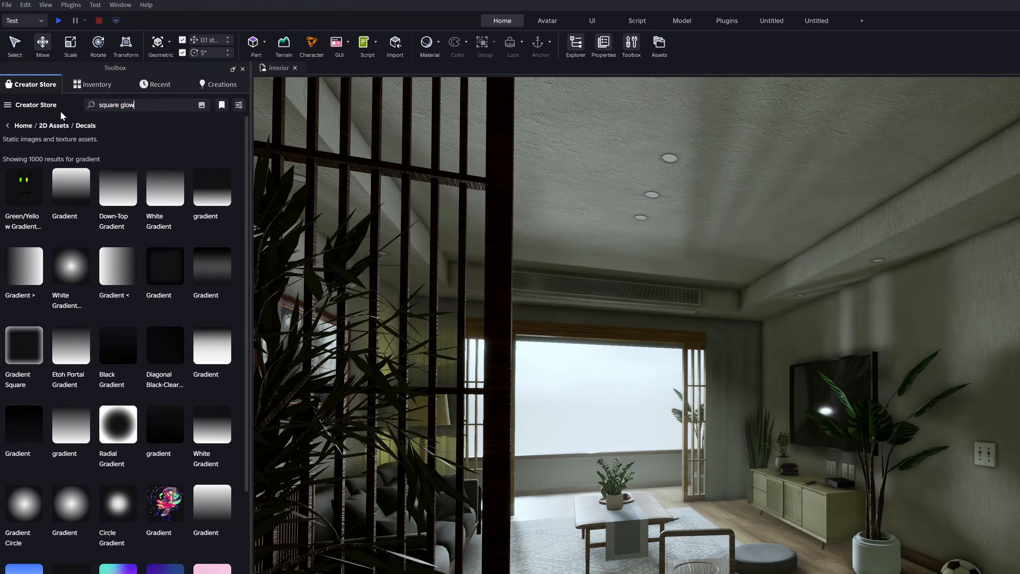
key("Return")
mouse_move(24, 153)
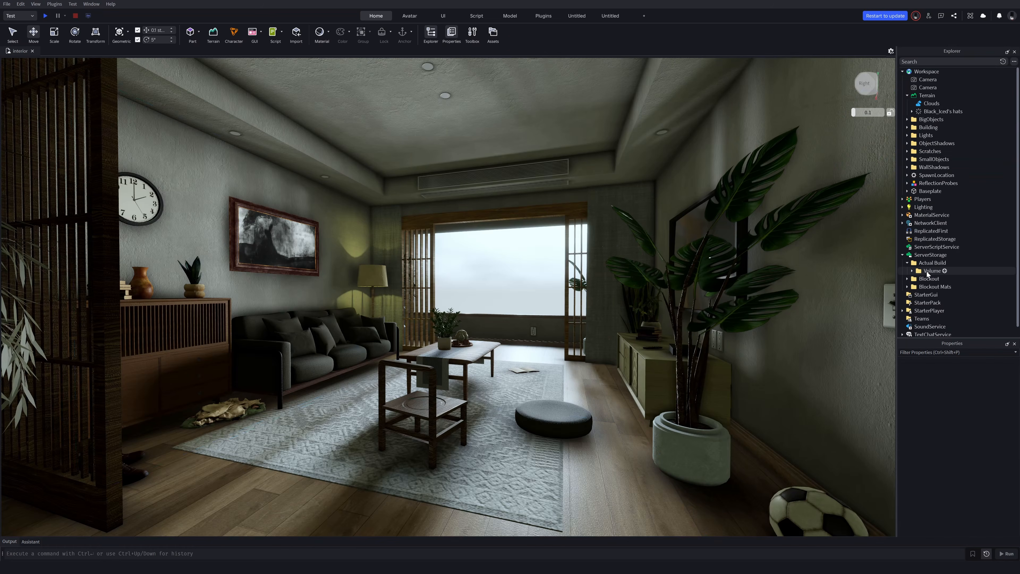
Move the Volume folder from ServerStorage into Workspace and select the light beam inside its first light1 model
left_click_drag(937, 72, 931, 72)
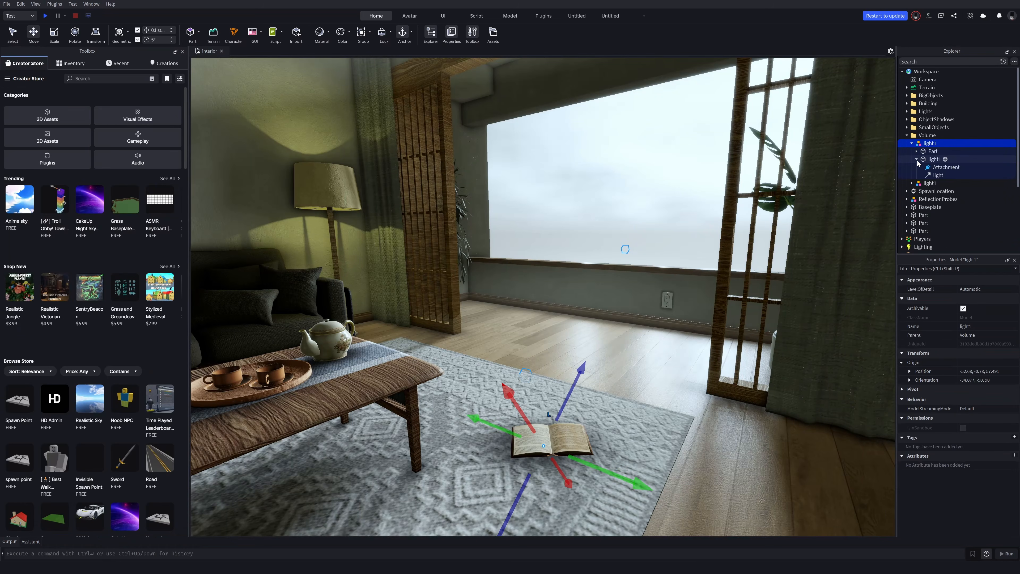
left_click(935, 168)
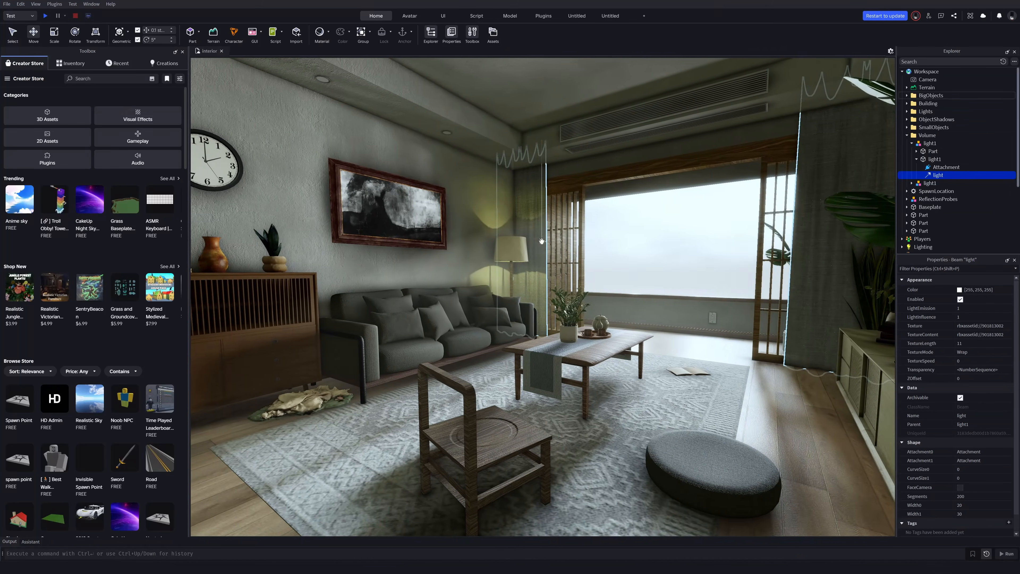
right_click_drag(541, 240, 541, 241)
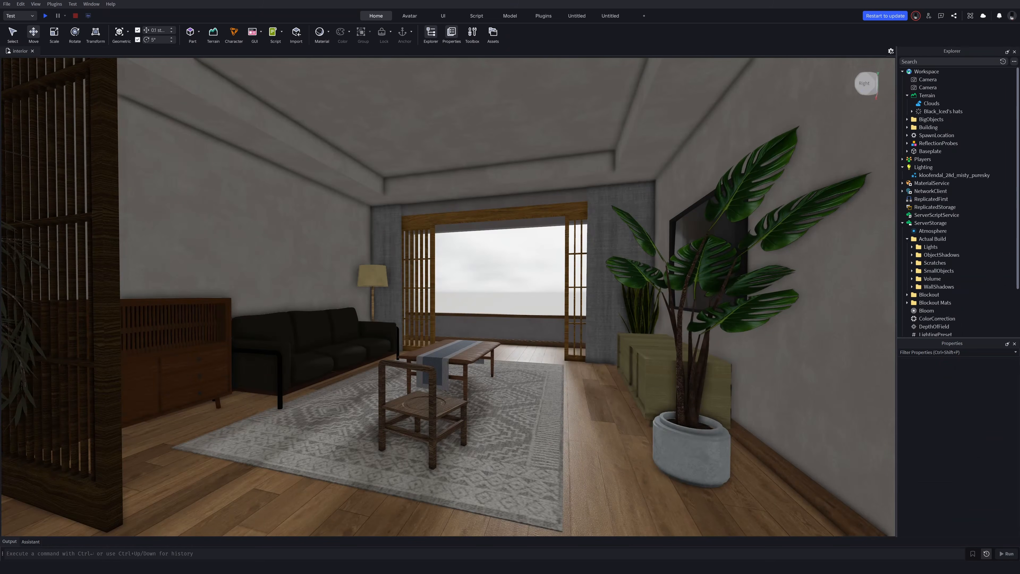